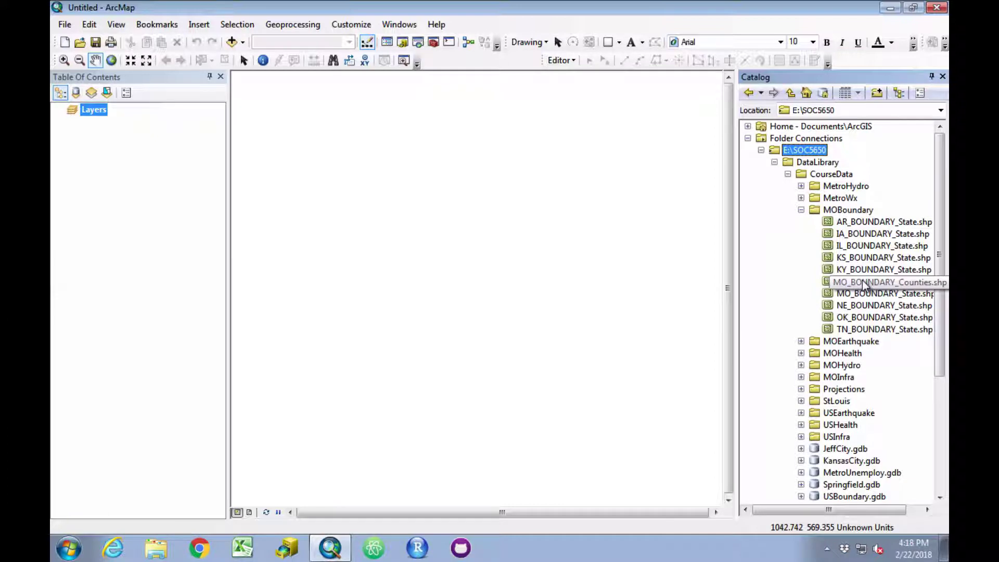
# Step: Add MO_BOUNDARY_Counties.shp to the map and switch its symbology to Quantities > Graduated colors
pyautogui.moveTo(863, 285); pyautogui.dragTo(497, 254)
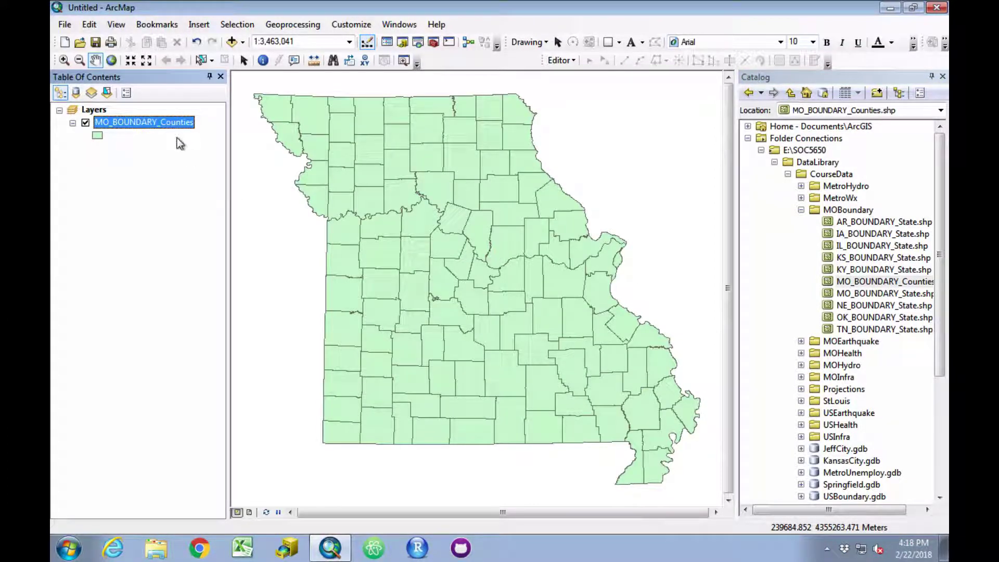
pyautogui.doubleClick(176, 124)
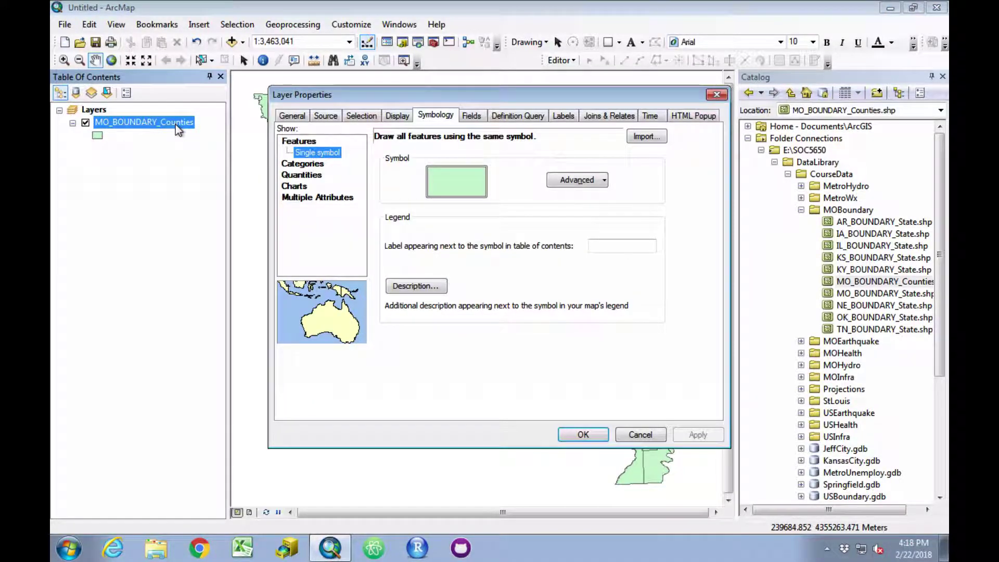
pyautogui.click(313, 175)
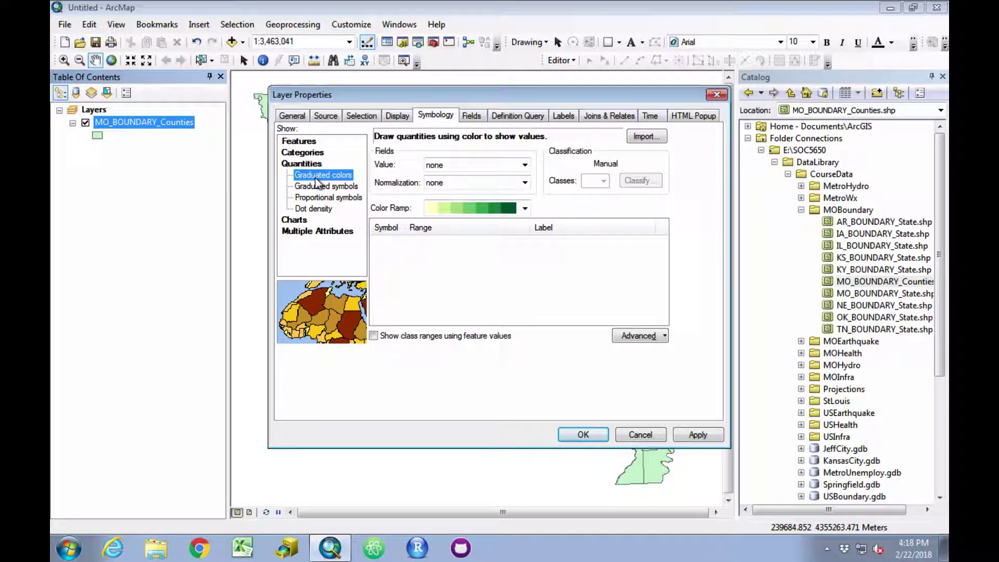
# Step: Shade the counties by POP10_SQMI in five yellow-to-green Natural Breaks classes and apply
pyautogui.click(524, 165)
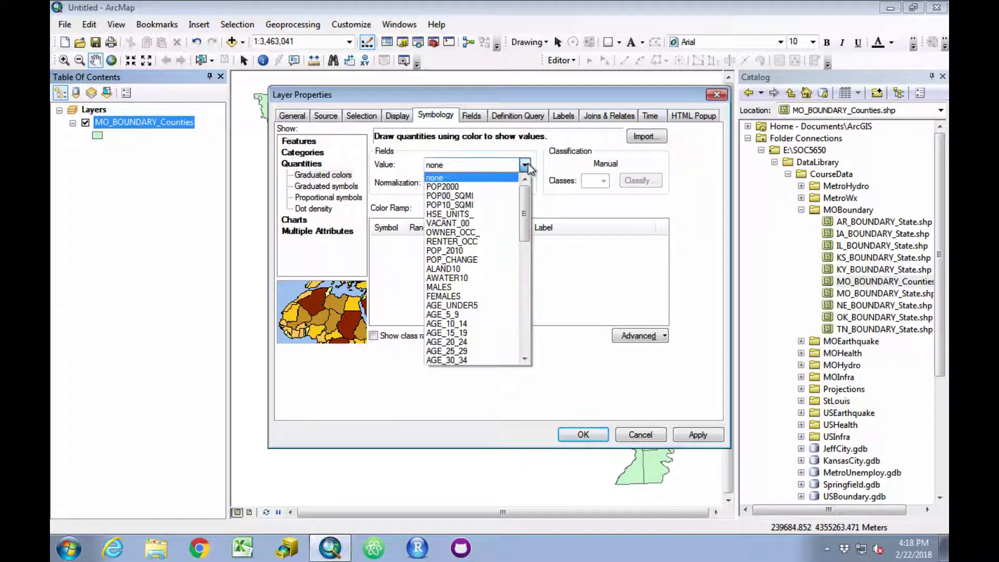
pyautogui.click(505, 205)
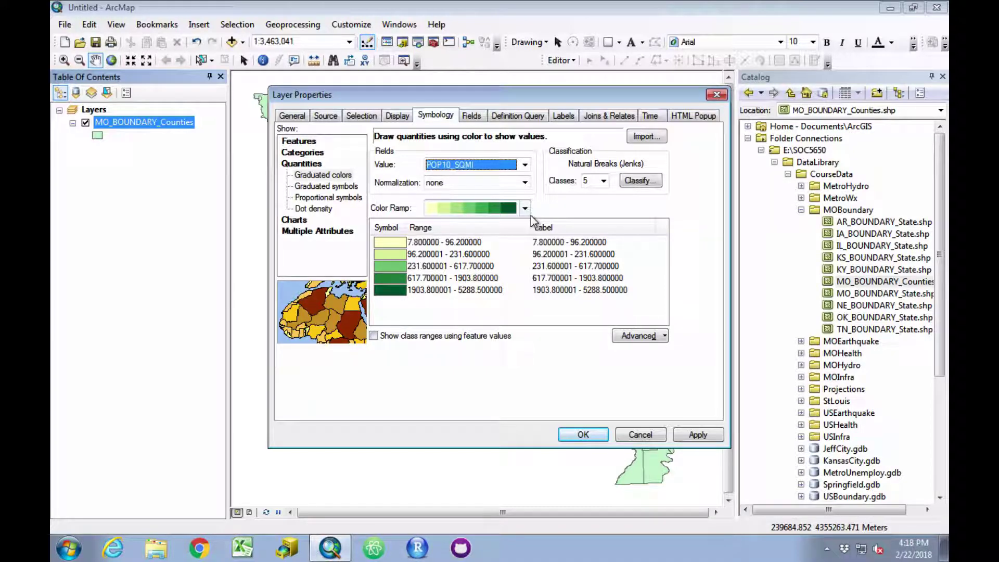
pyautogui.click(525, 208)
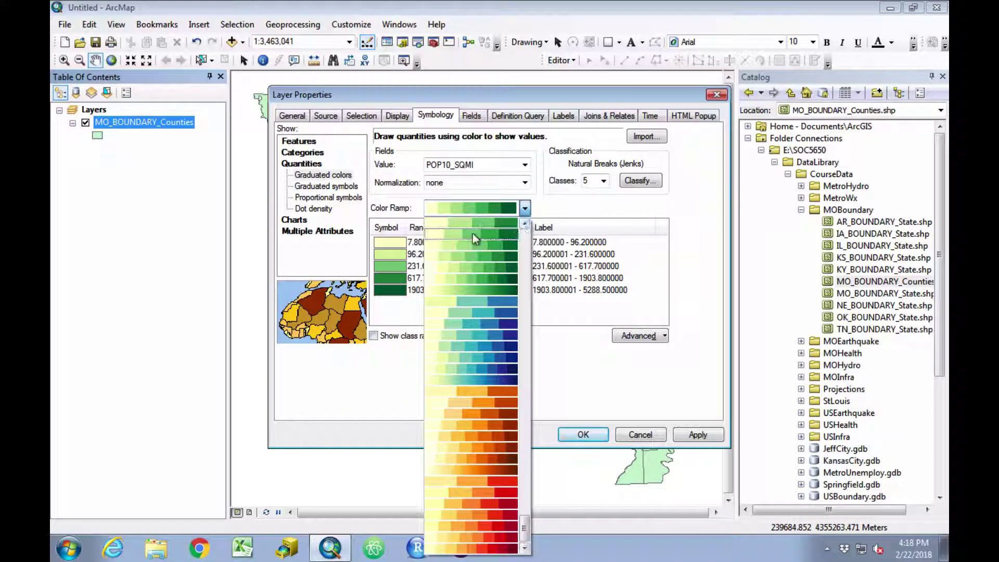
pyautogui.click(525, 208)
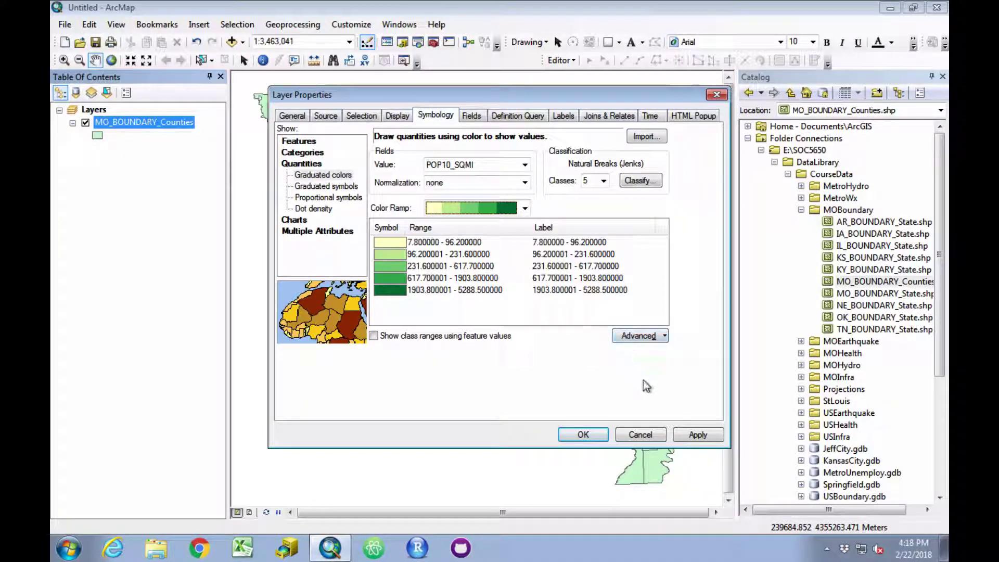
pyautogui.click(680, 436)
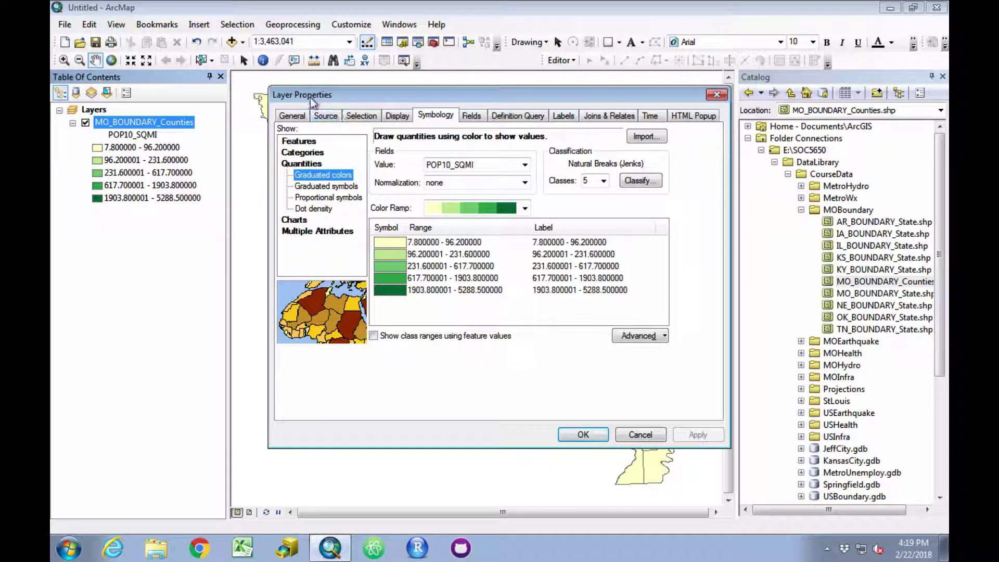
pyautogui.moveTo(310, 97); pyautogui.dragTo(767, 134)
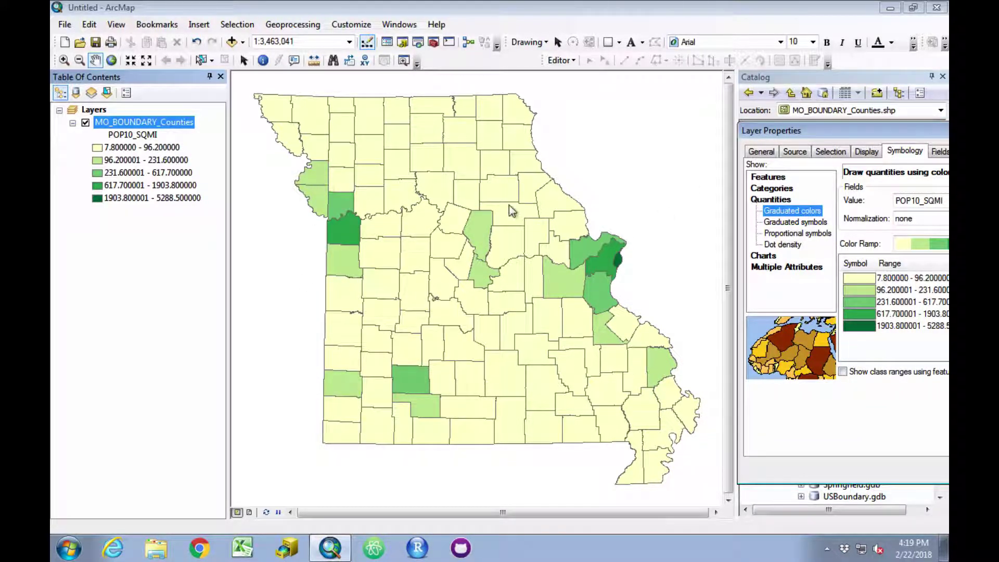
# Step: Switch the classification method to Quantile, keeping five classes, and apply it to the counties
pyautogui.moveTo(771, 130); pyautogui.dragTo(273, 115)
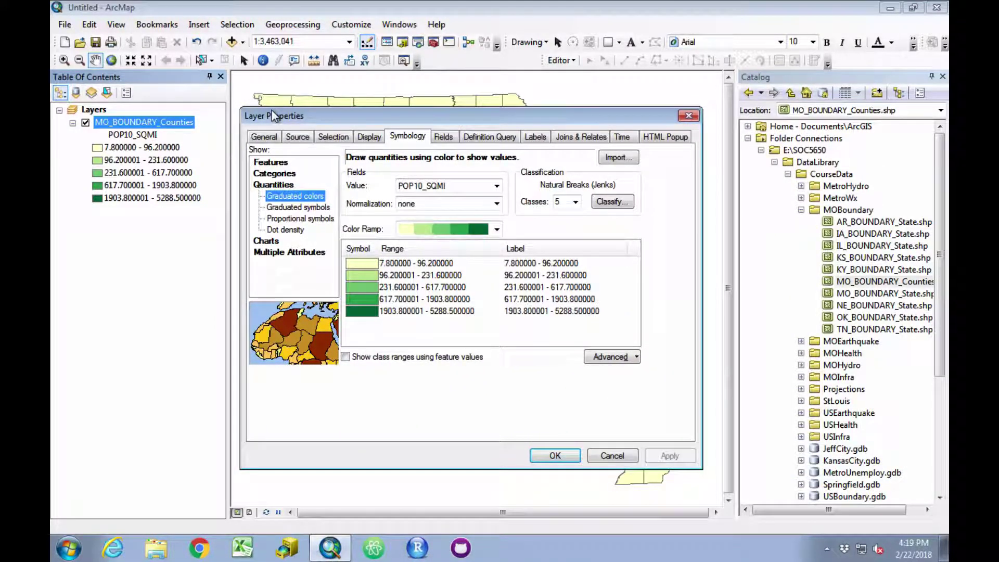
pyautogui.click(612, 202)
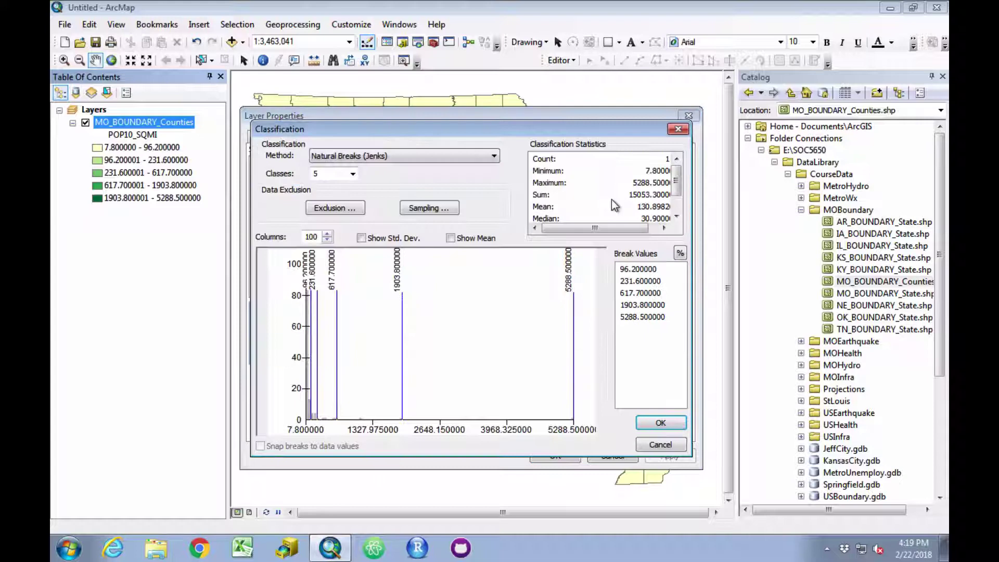
pyautogui.click(494, 157)
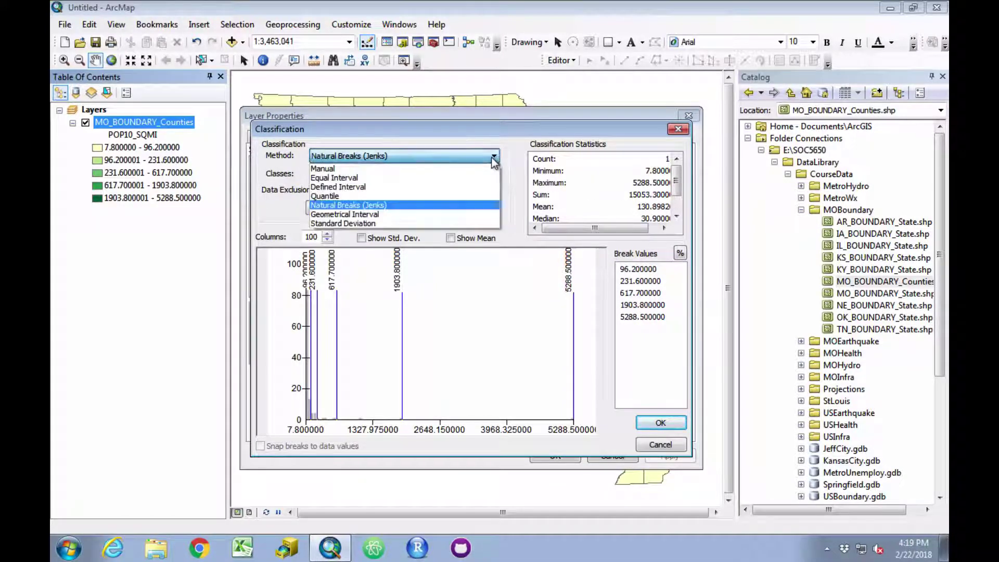
pyautogui.click(456, 202)
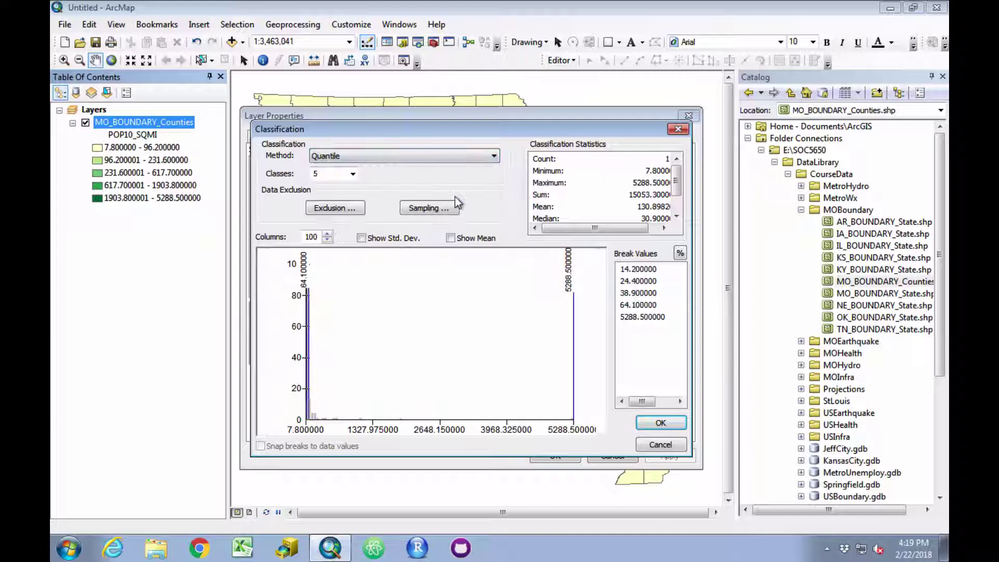
pyautogui.click(656, 422)
pyautogui.click(672, 457)
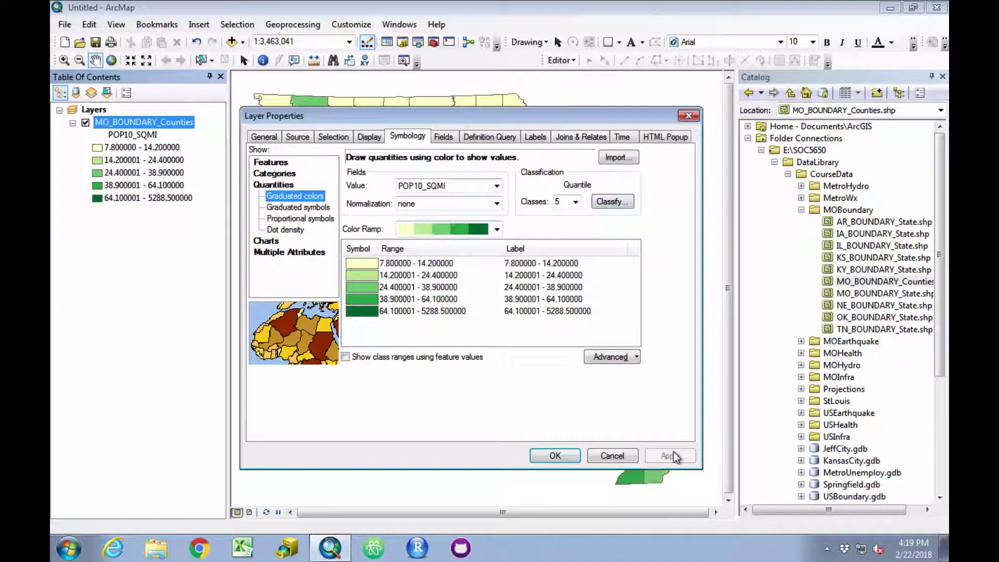
# Step: Move the Layer Properties dialog to the right to view the five-class quantile county map
pyautogui.moveTo(331, 122); pyautogui.dragTo(803, 129)
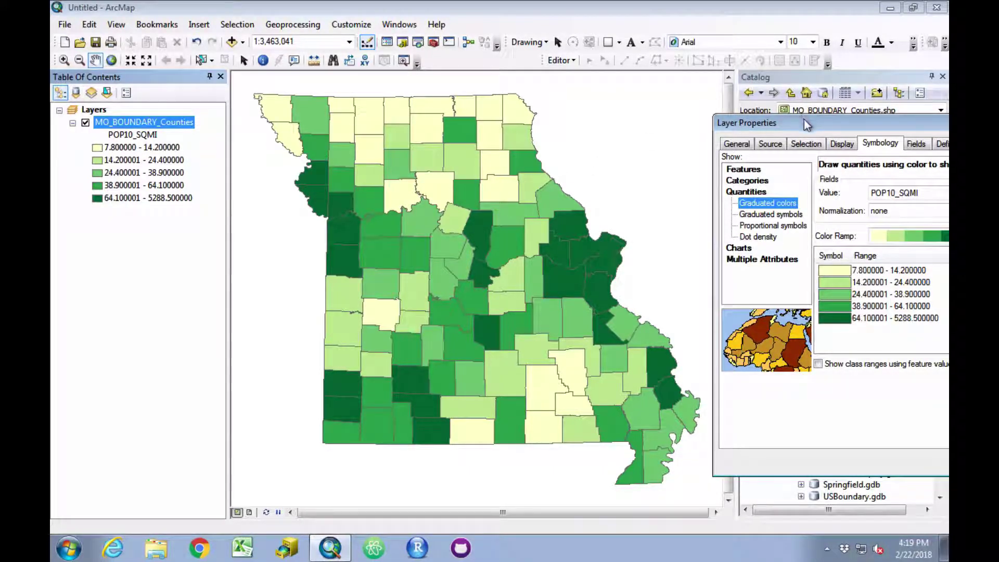
# Step: Reclassify into five Equal Interval classes, apply, and view the mostly pale-yellow counties
pyautogui.moveTo(806, 124); pyautogui.dragTo(341, 107)
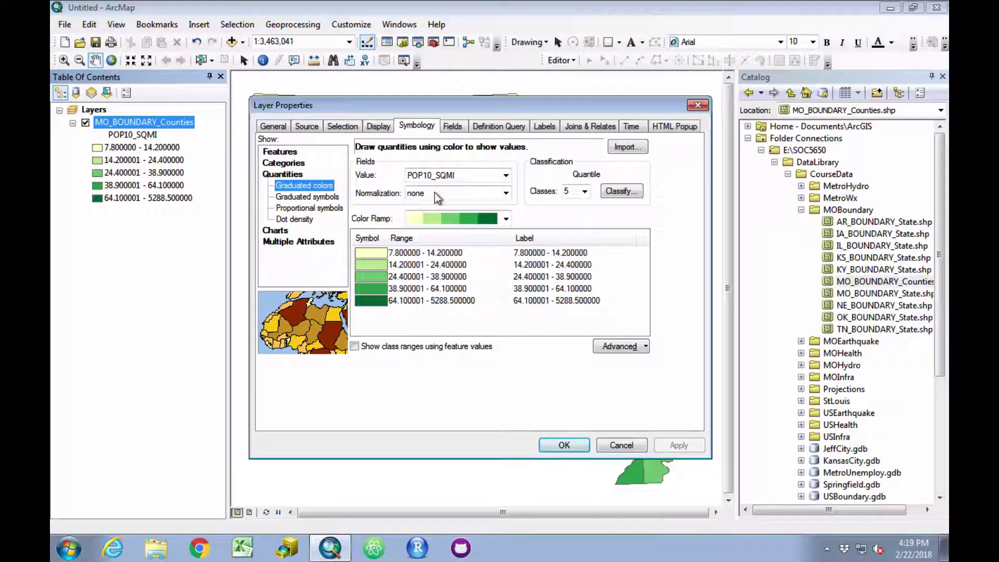
pyautogui.click(619, 192)
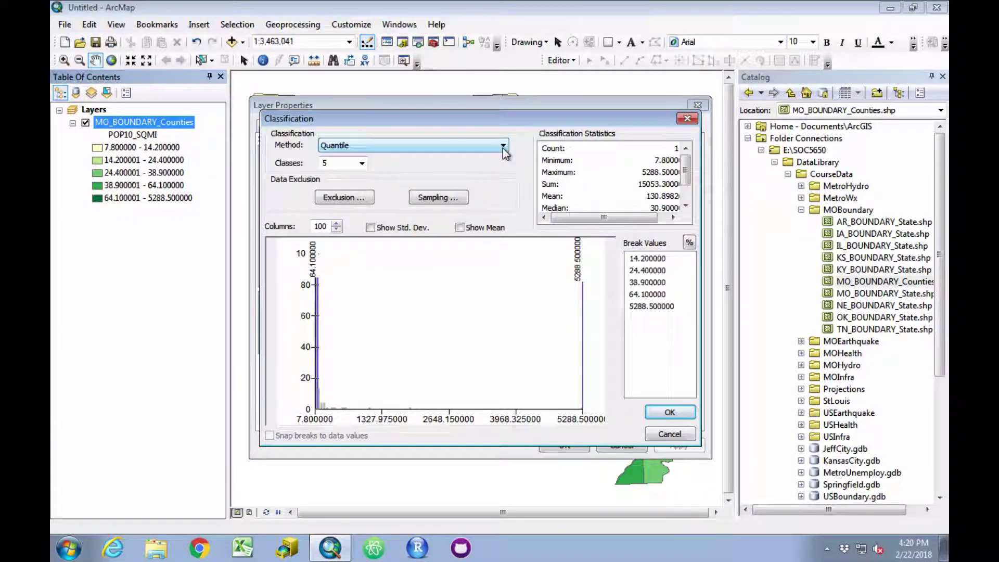
pyautogui.click(503, 145)
pyautogui.click(364, 165)
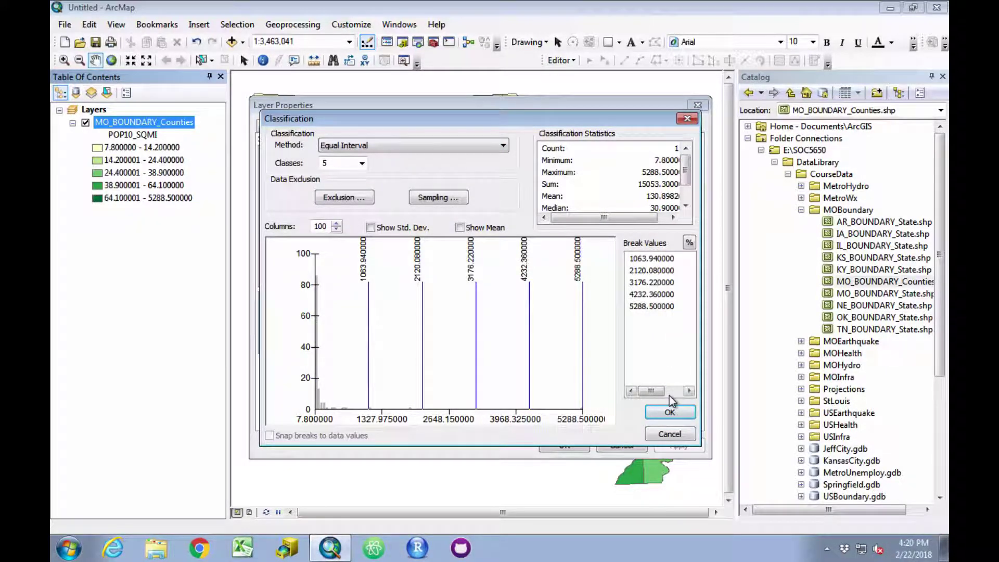
pyautogui.click(669, 412)
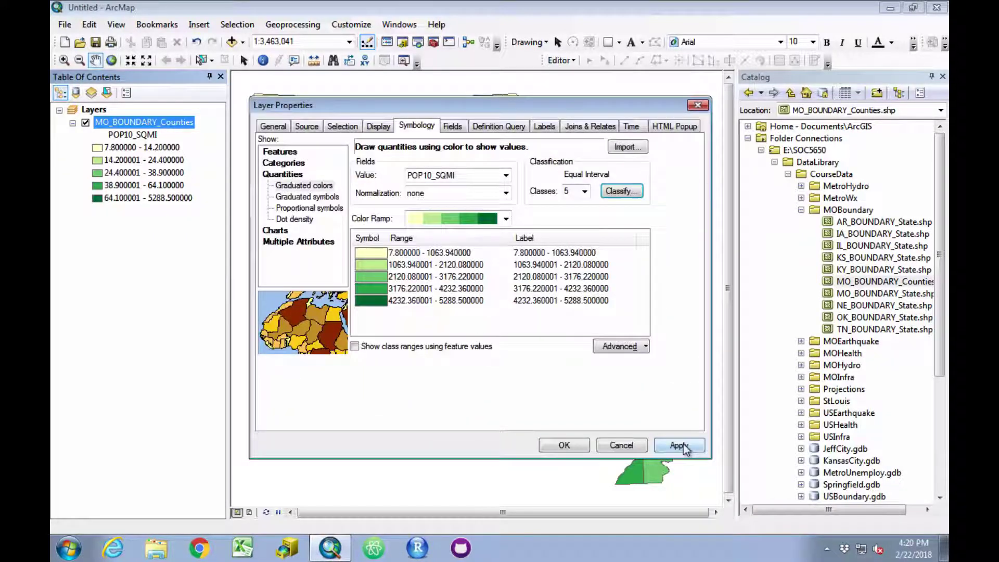
pyautogui.click(677, 444)
pyautogui.moveTo(269, 110); pyautogui.dragTo(737, 115)
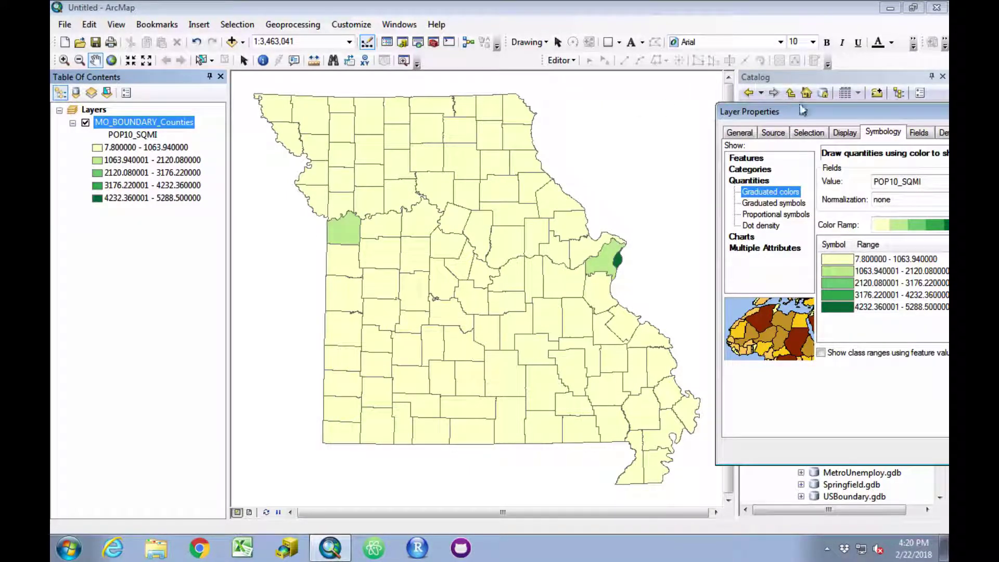
# Step: Change the classification to Natural Breaks (Jenks) with 7 classes
pyautogui.moveTo(805, 112); pyautogui.dragTo(329, 90)
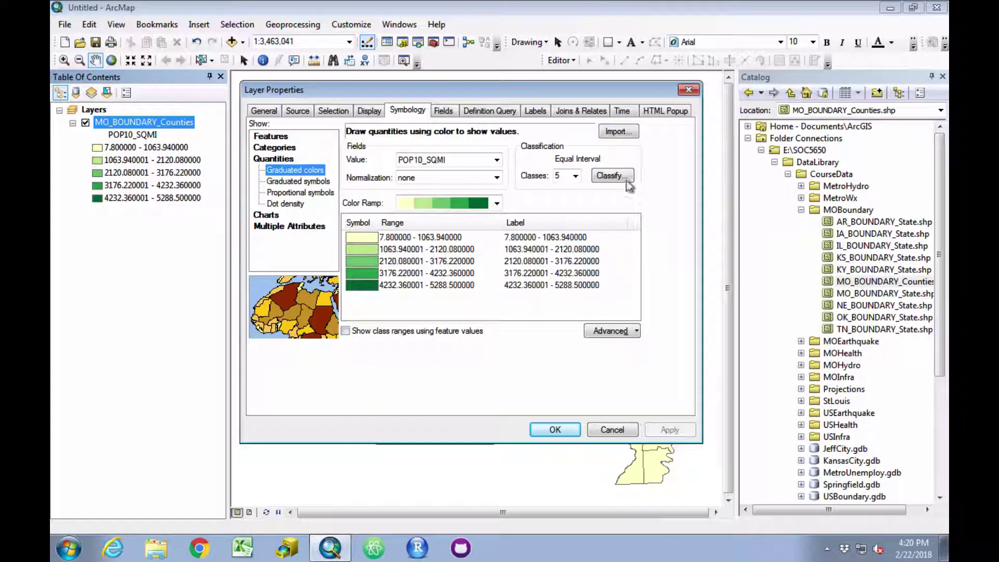
pyautogui.click(613, 176)
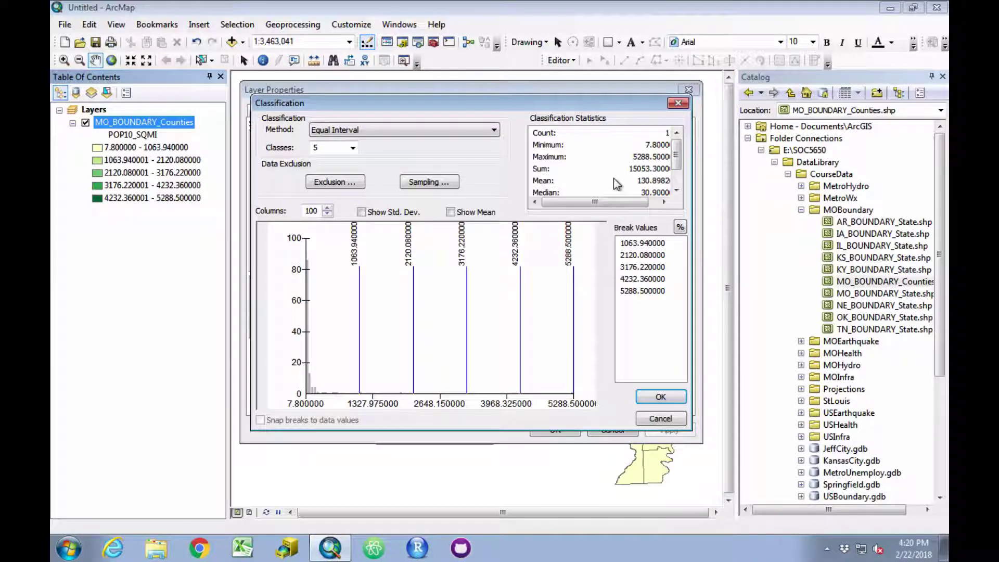
pyautogui.click(470, 130)
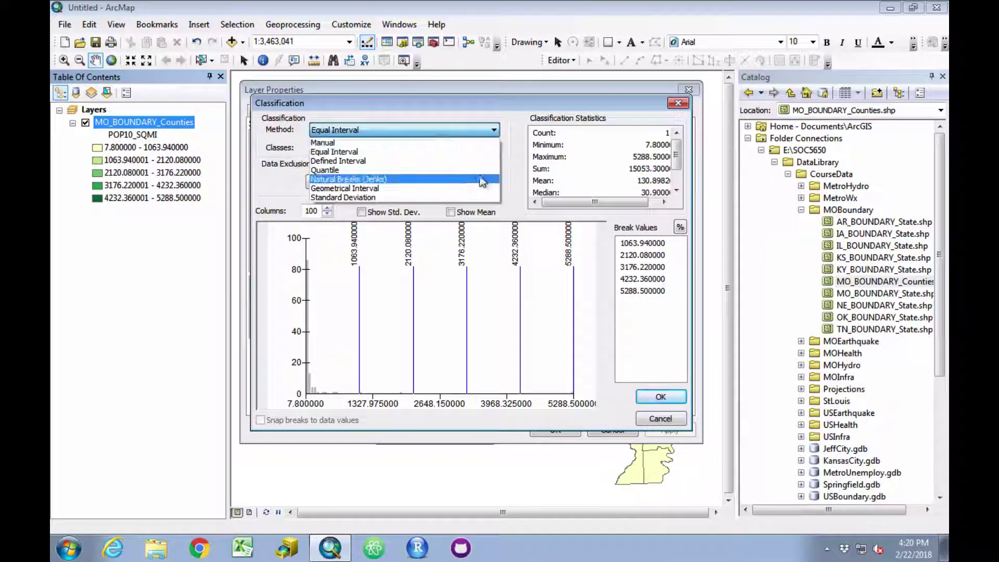
pyautogui.click(480, 177)
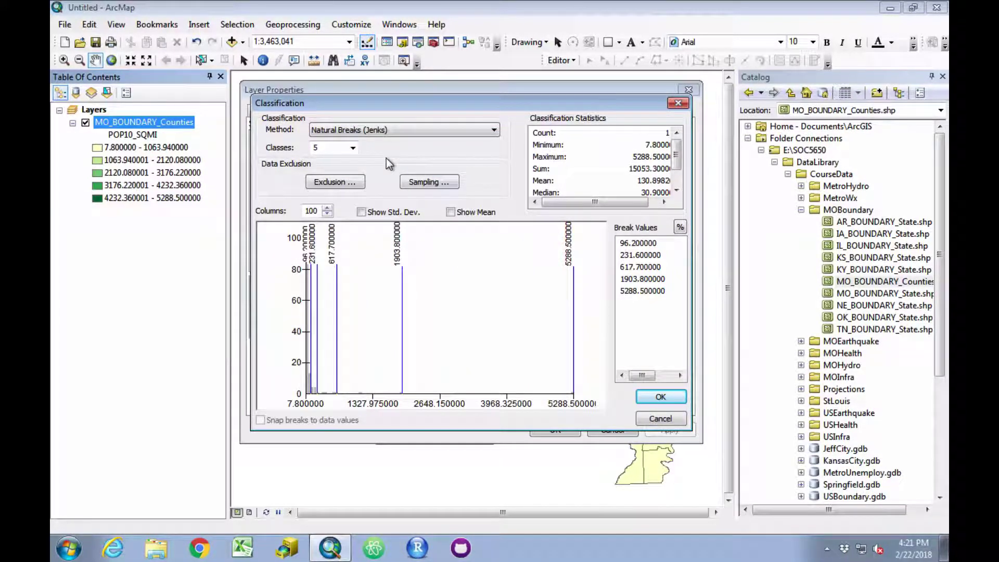
pyautogui.click(353, 148)
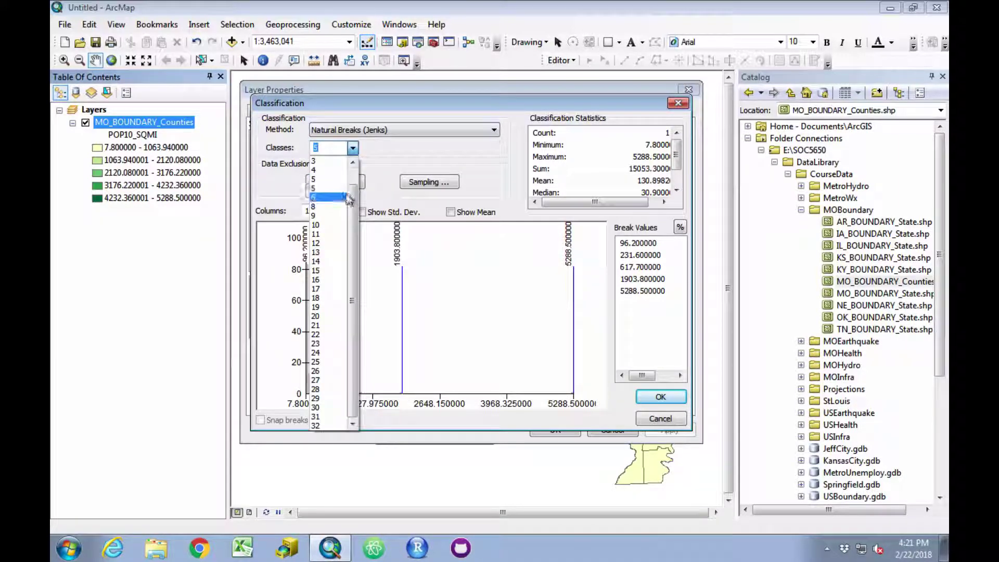
pyautogui.click(331, 197)
pyautogui.click(670, 397)
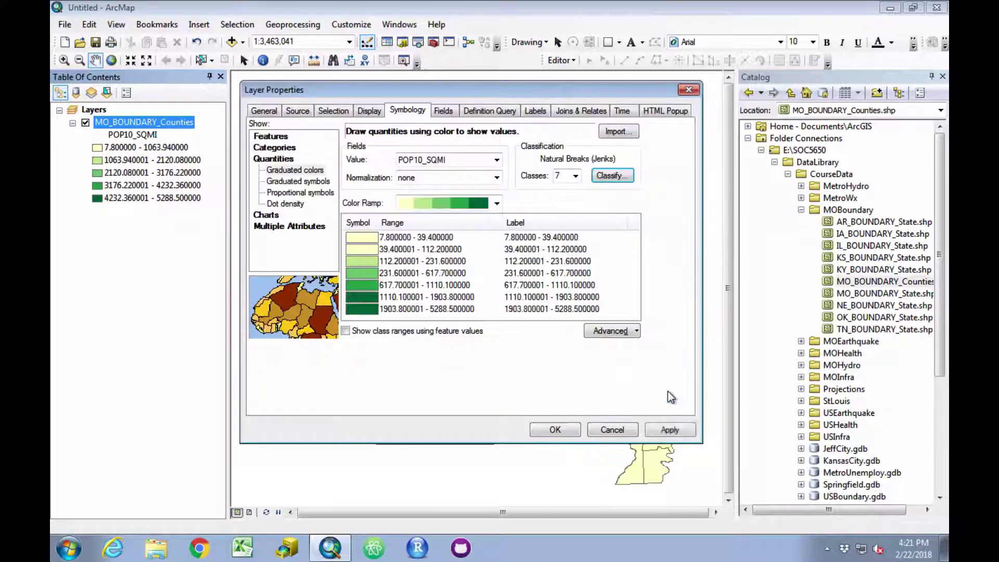
# Step: Pick the yellow-to-green color ramp and apply the seven classes to the county map
pyautogui.click(497, 204)
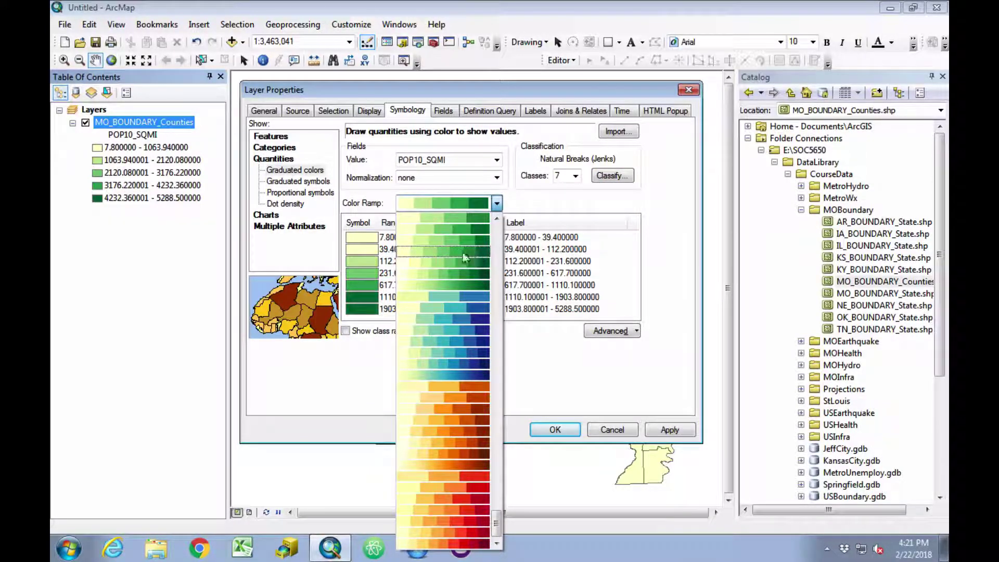
pyautogui.click(422, 254)
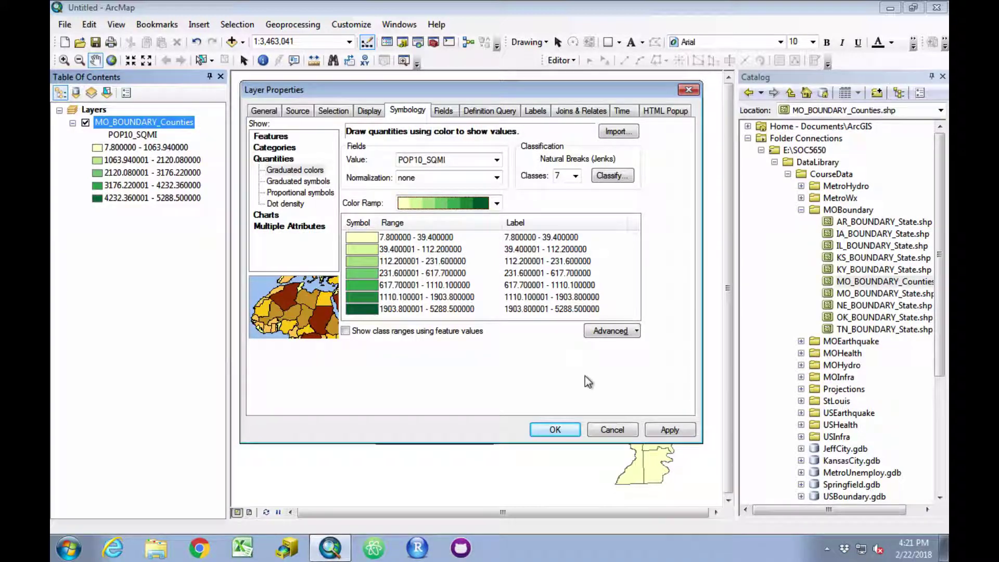
pyautogui.click(672, 430)
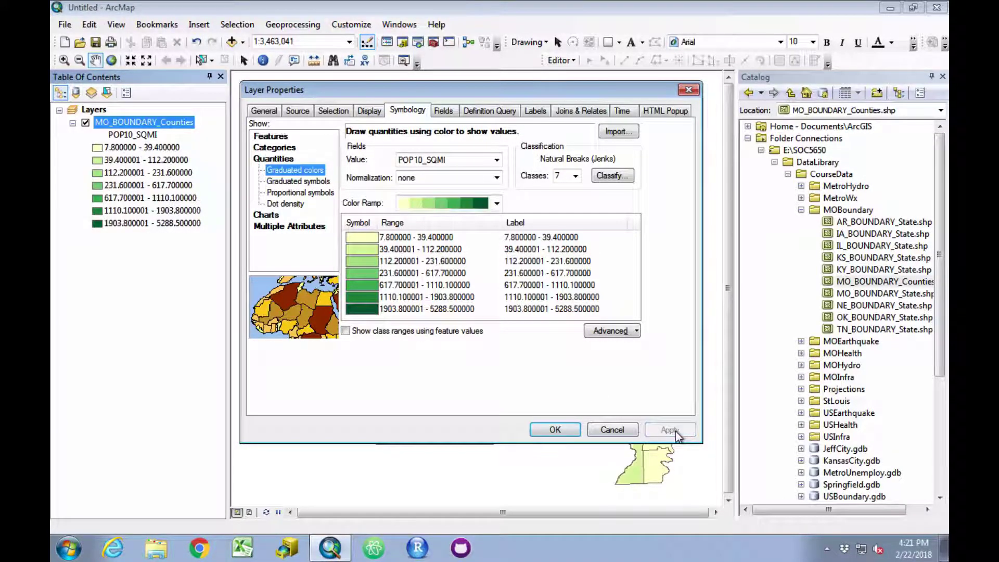
# Step: Close Layer Properties with OK to leave the seven-class yellow-green Jenks county map showing
pyautogui.click(555, 430)
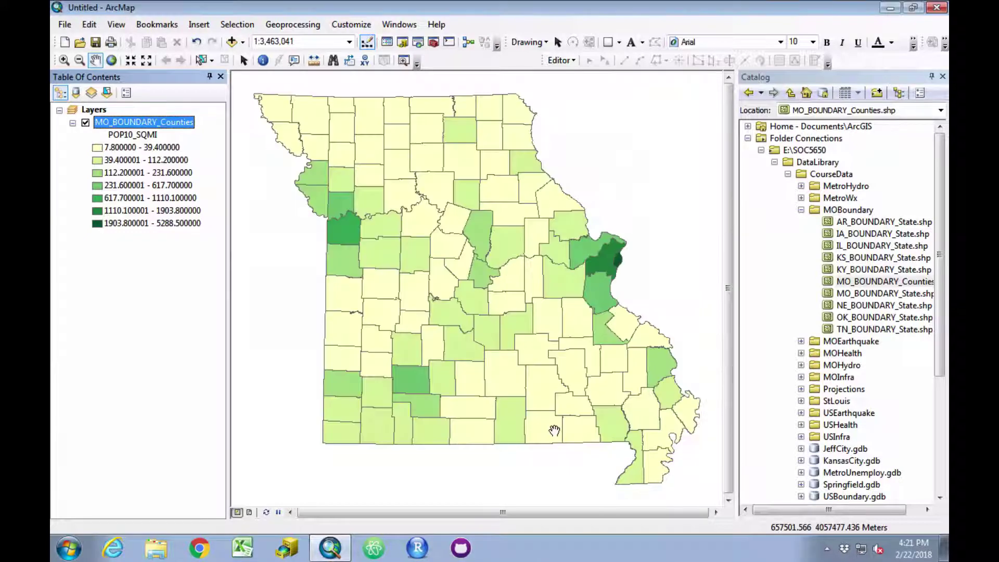